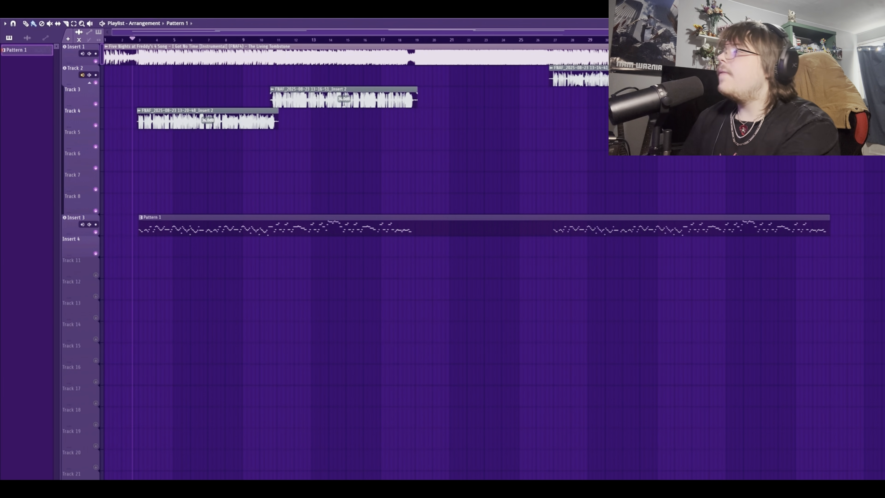
# Show the mixer and open the Vocodex effect on Insert 4.
pyautogui.press('F9')
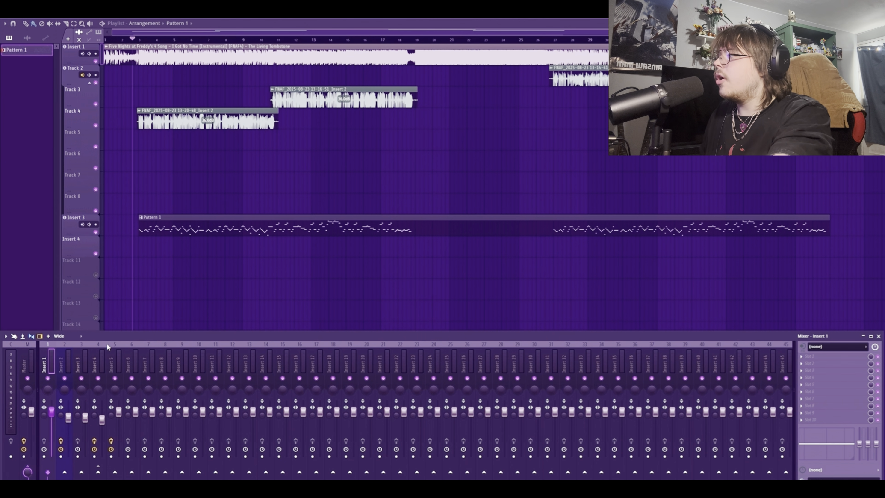
pyautogui.click(94, 348)
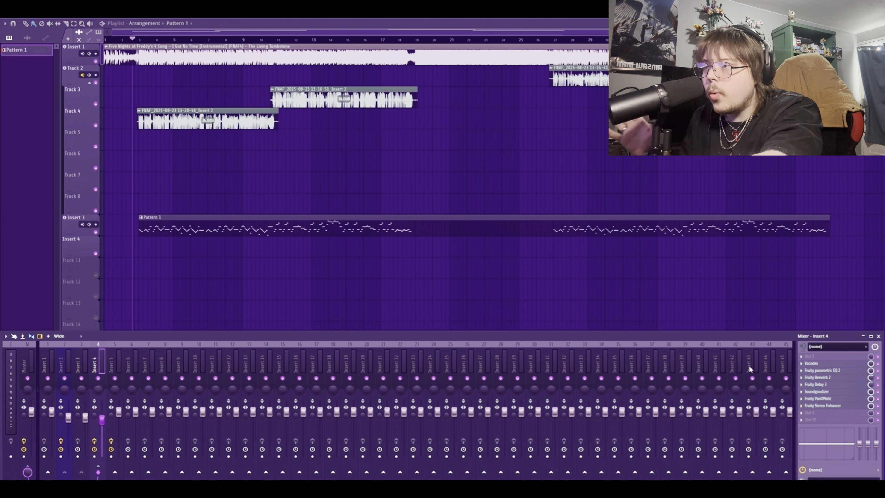
pyautogui.click(812, 363)
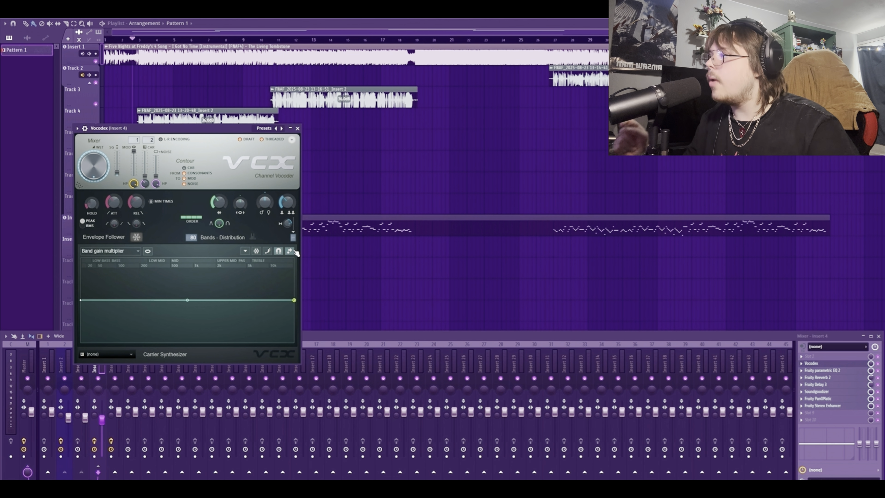
# Inspect the effect slots of mixer Inserts 1 through 4 to see which insert carries the vocals and which holds Vocodex.
pyautogui.click(357, 342)
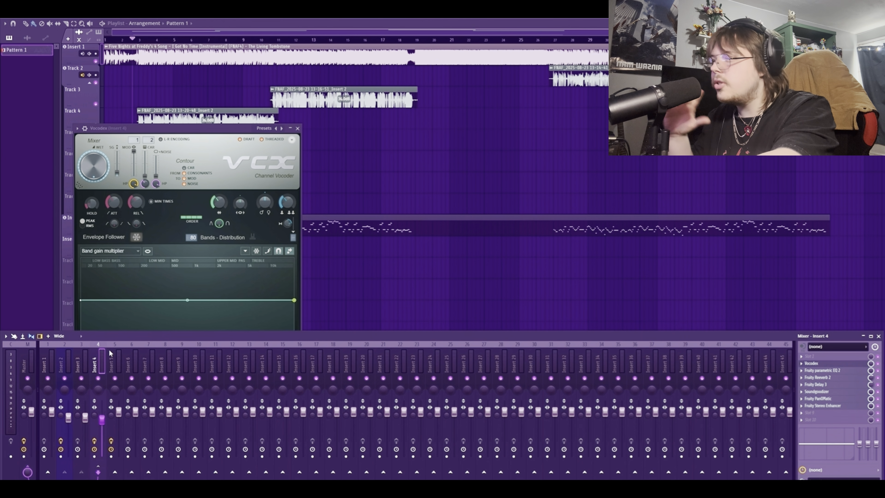
pyautogui.click(44, 362)
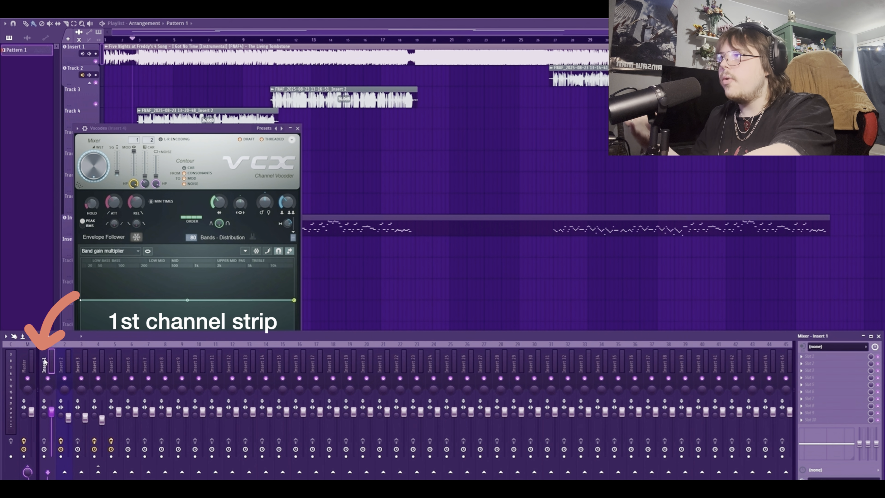
pyautogui.click(62, 361)
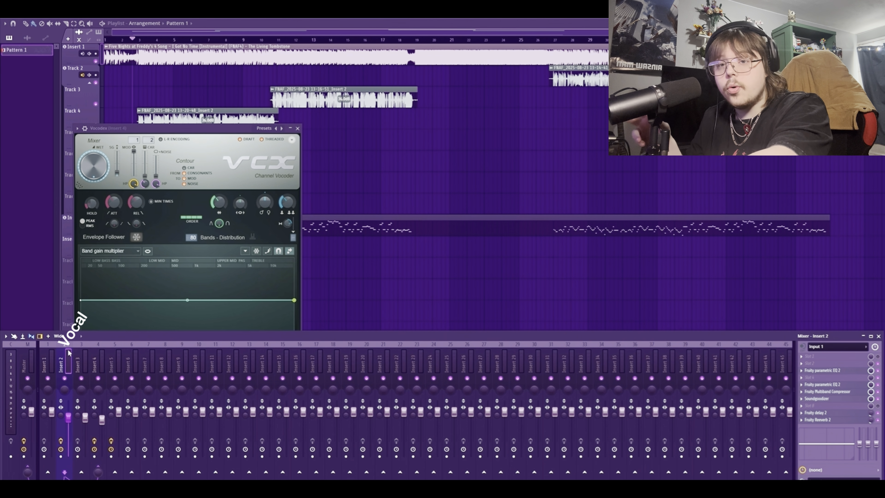
pyautogui.click(85, 351)
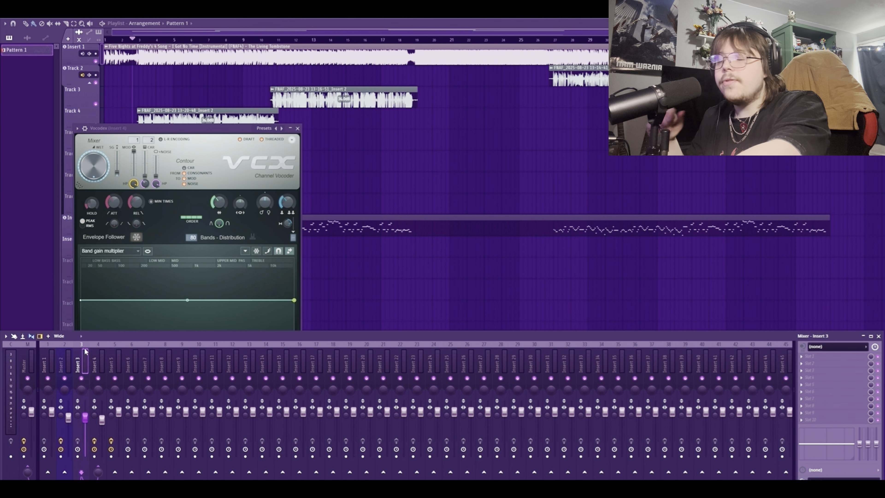
pyautogui.click(94, 352)
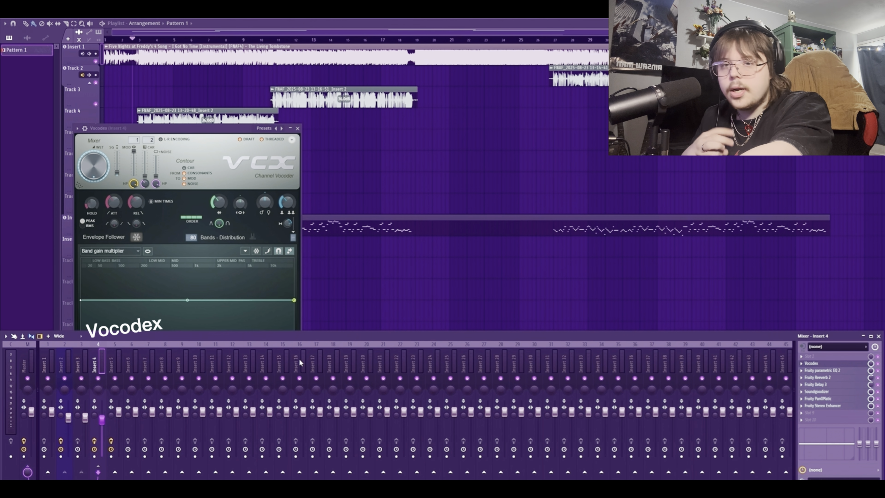
pyautogui.click(62, 354)
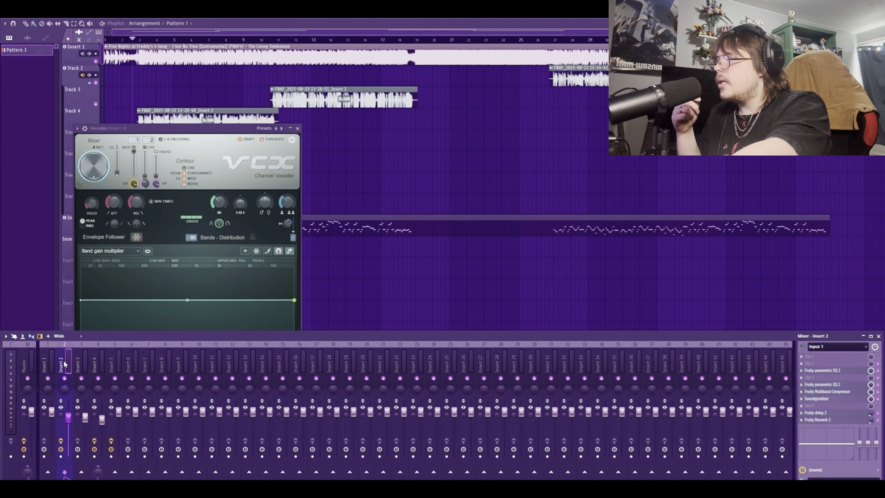
pyautogui.click(77, 364)
pyautogui.click(94, 362)
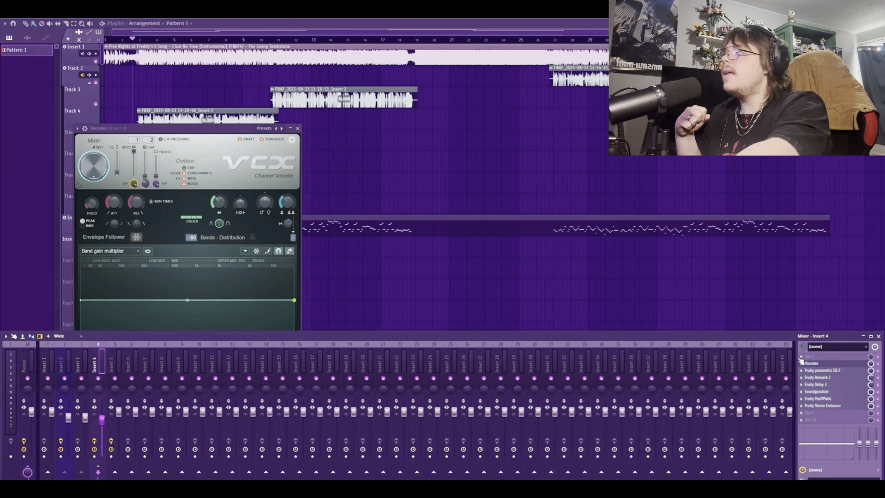
# Audition the vocoded vocals with the Insert 1 instrumental track muted, stopping playback and unmuting the track when done.
pyautogui.click(240, 204)
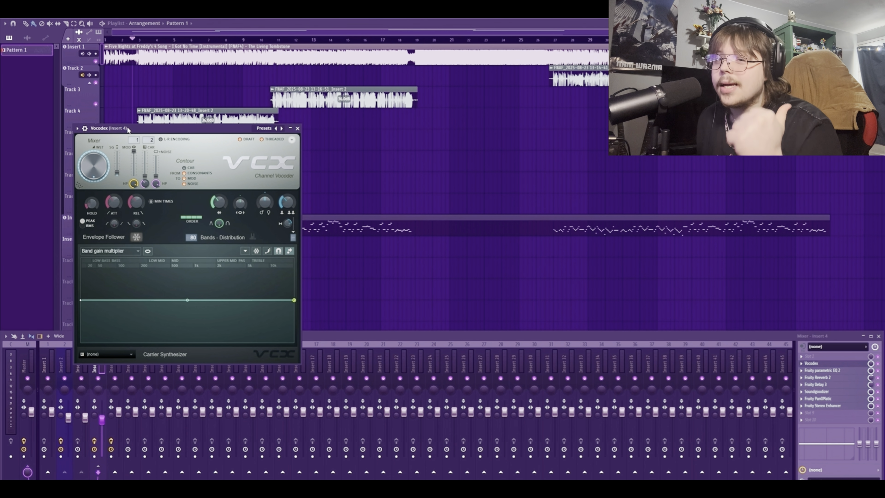
pyautogui.click(169, 107)
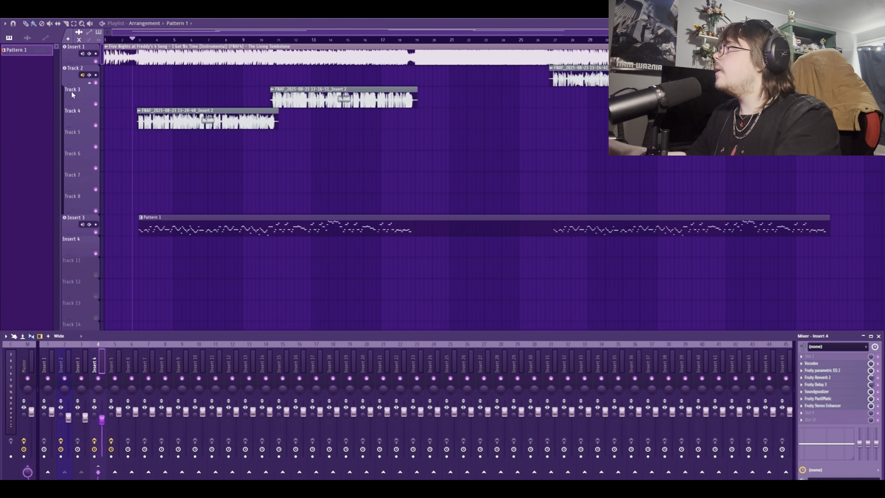
pyautogui.click(96, 61)
pyautogui.press('F9')
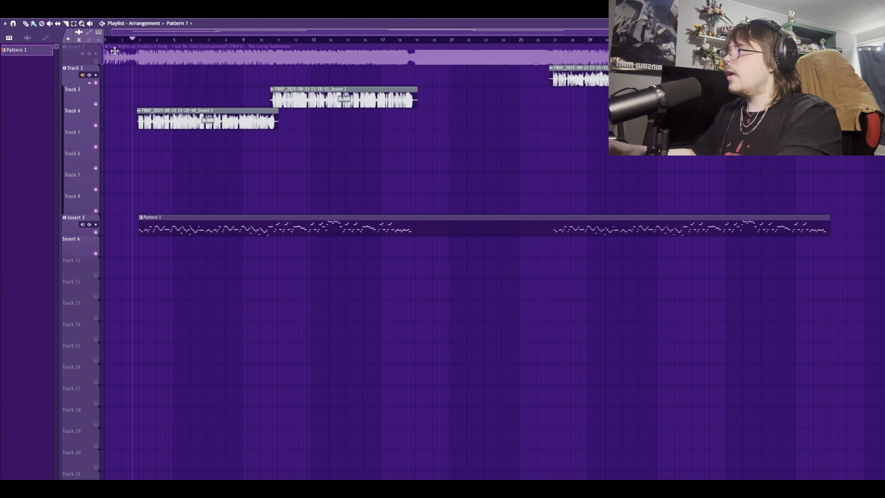
pyautogui.press('space')
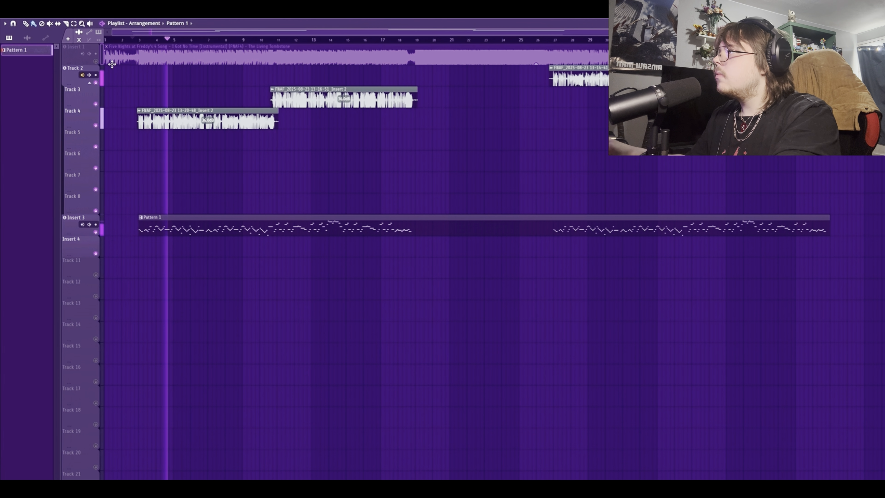
pyautogui.click(97, 62)
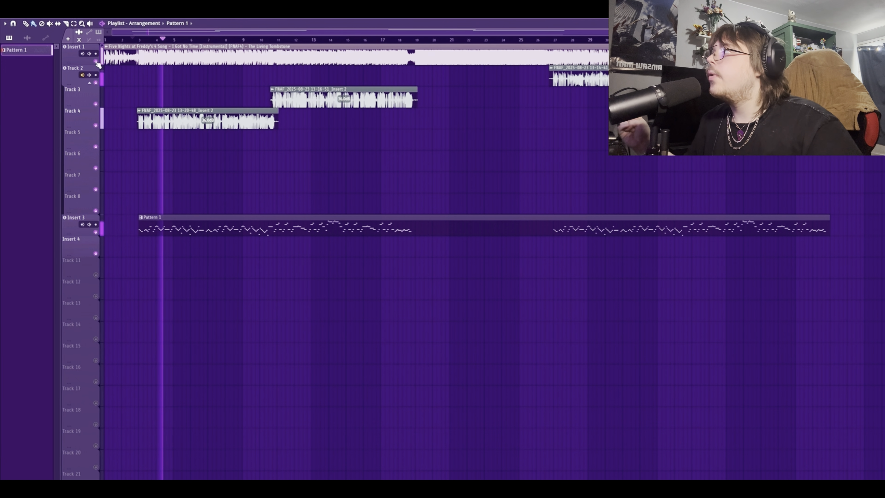
pyautogui.press('space')
# Open Pattern 1's 3x Osc melody in the piano roll and examine its notes.
pyautogui.press('F9')
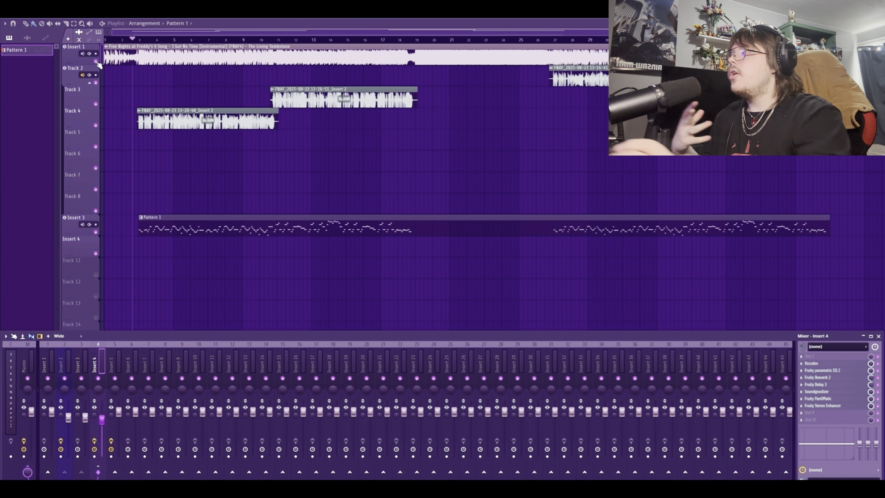
pyautogui.press('F9')
pyautogui.doubleClick(175, 220)
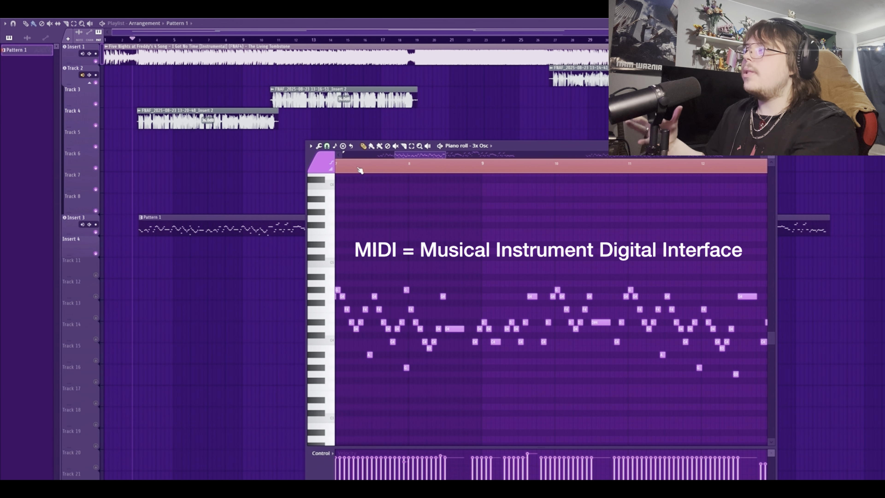
pyautogui.moveTo(395, 154); pyautogui.dragTo(264, 163)
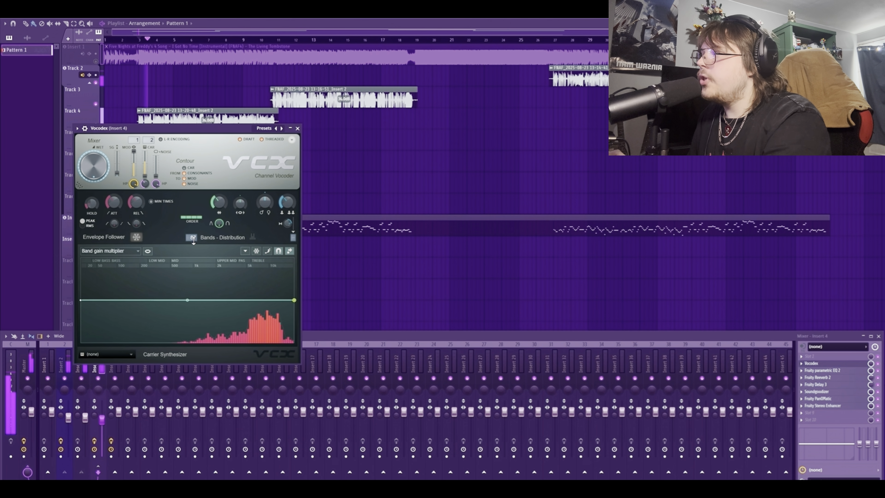
# Compare Vocodex at 100 bands and at 5 bands during playback.
pyautogui.moveTo(189, 202); pyautogui.dragTo(189, 194)
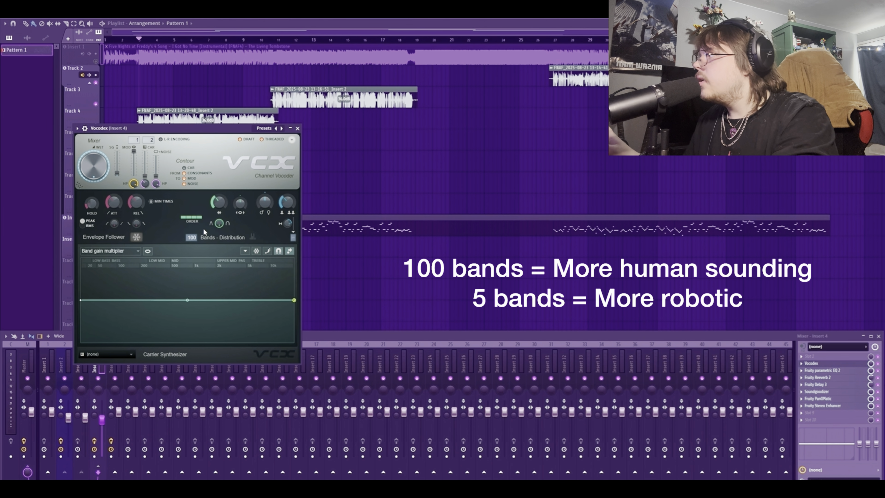
pyautogui.press('space')
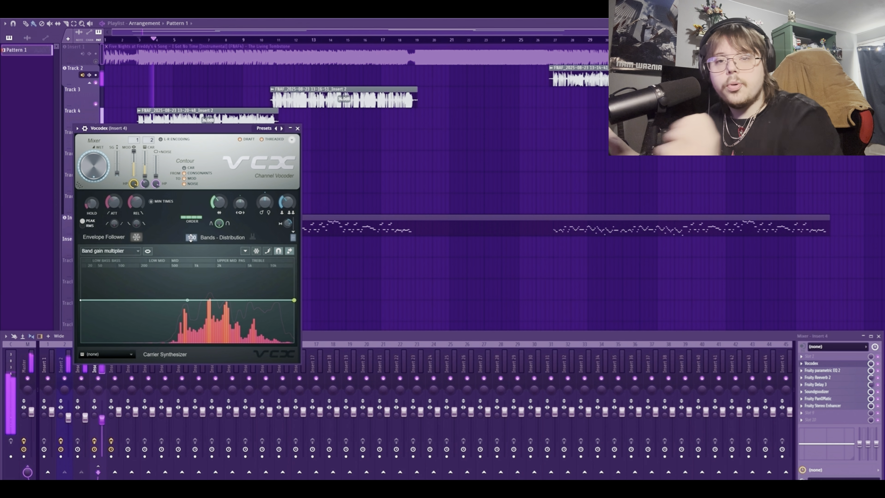
pyautogui.moveTo(191, 238); pyautogui.dragTo(191, 272)
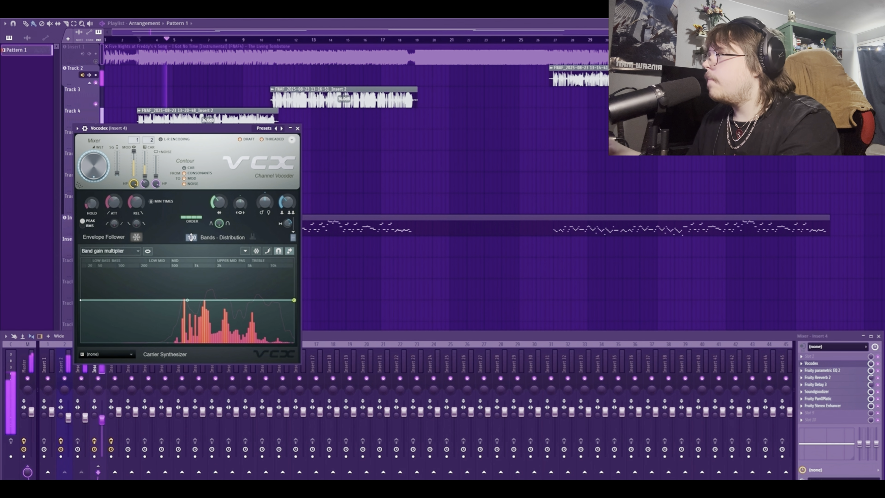
pyautogui.press('space')
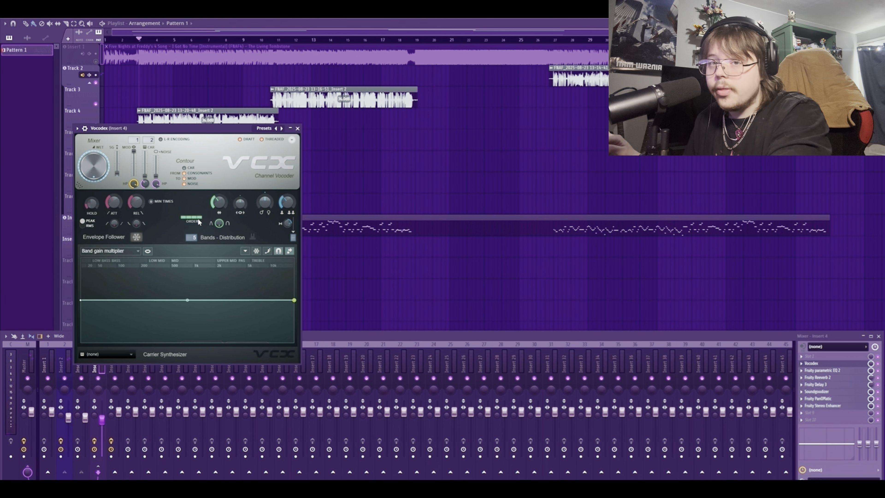
# Lower Vocodex's Order to 1 during playback and restore it to 4.
pyautogui.press('space')
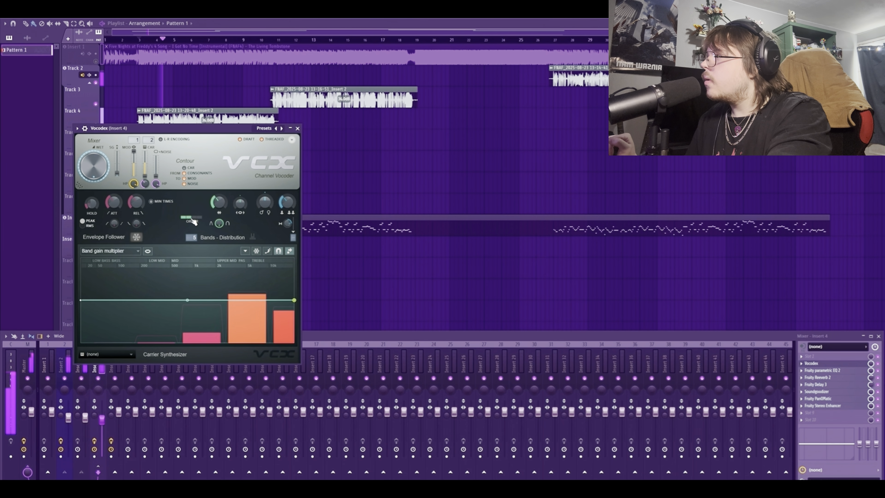
pyautogui.click(187, 218)
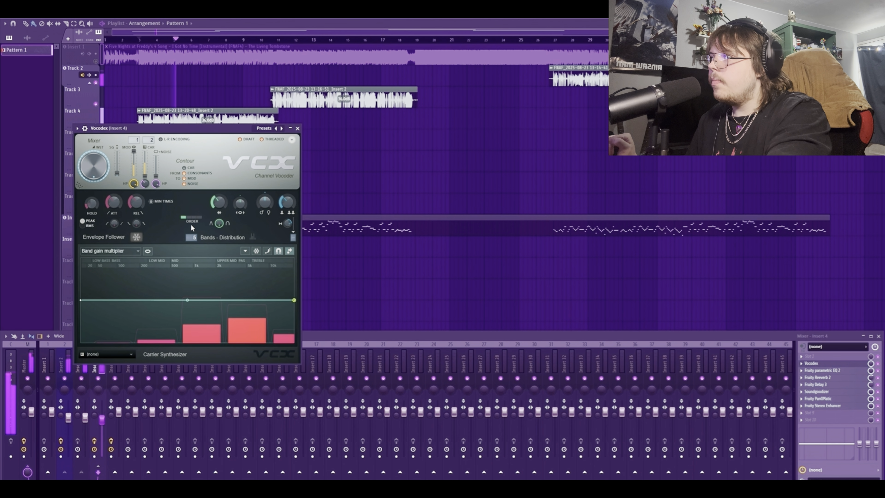
pyautogui.click(201, 217)
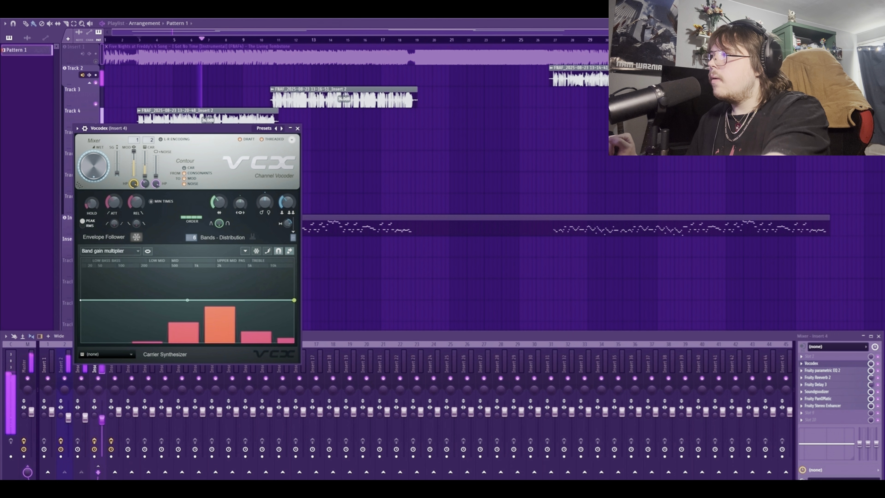
# Set Vocodex's band count to 80 and audition the vocals.
pyautogui.moveTo(194, 235); pyautogui.dragTo(197, 230)
pyautogui.press('space')
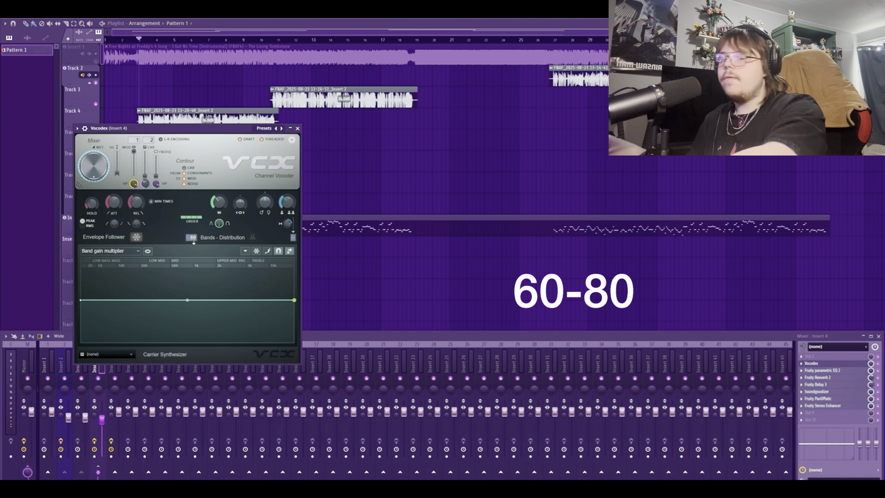
pyautogui.press('space')
pyautogui.press('space')
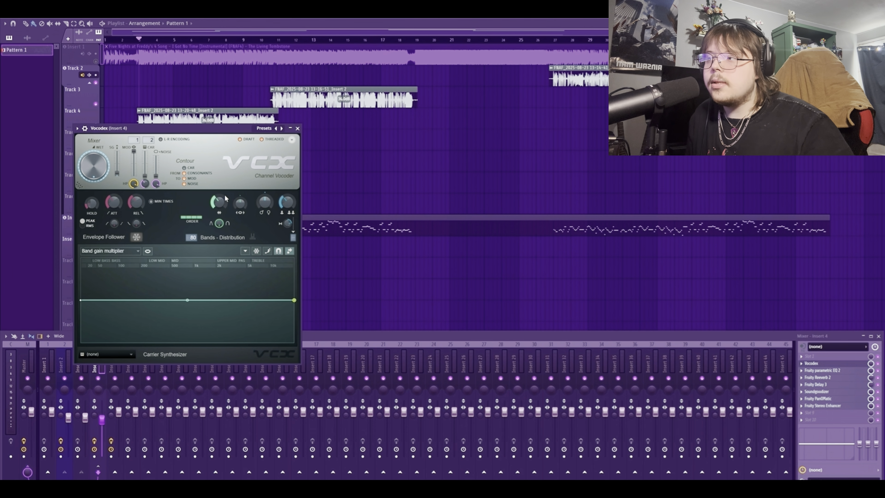
pyautogui.press('space')
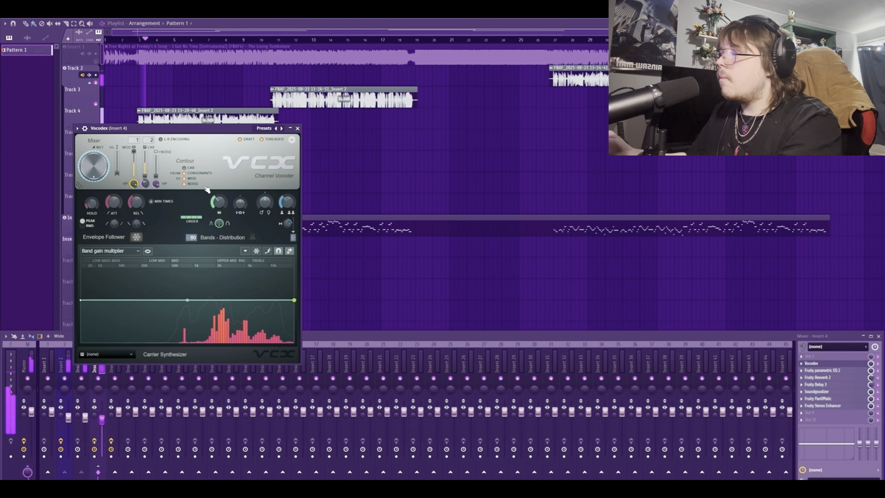
pyautogui.moveTo(191, 237)
pyautogui.mouseDown()
pyautogui.moveTo(191, 248)
pyautogui.moveTo(190, 223)
pyautogui.mouseUp()
pyautogui.press('space')
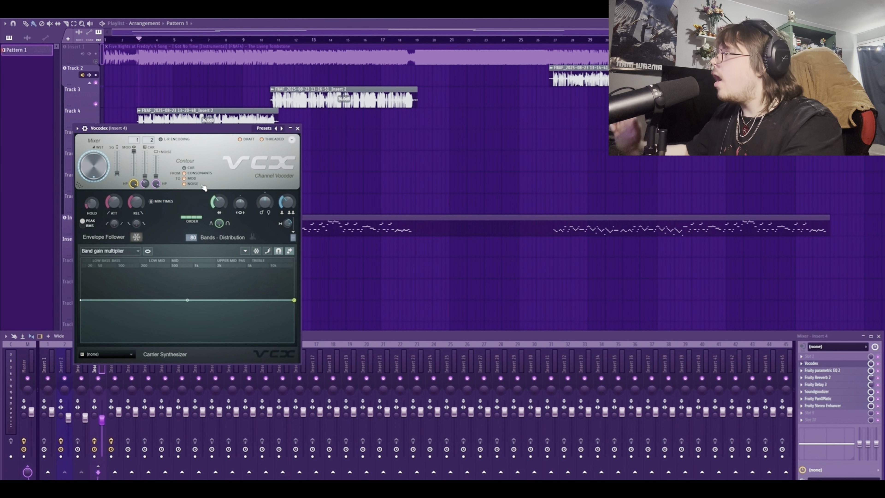
# Close Vocodex, hide the mixer and open the 3x Osc instrument from the channel rack.
pyautogui.click(298, 129)
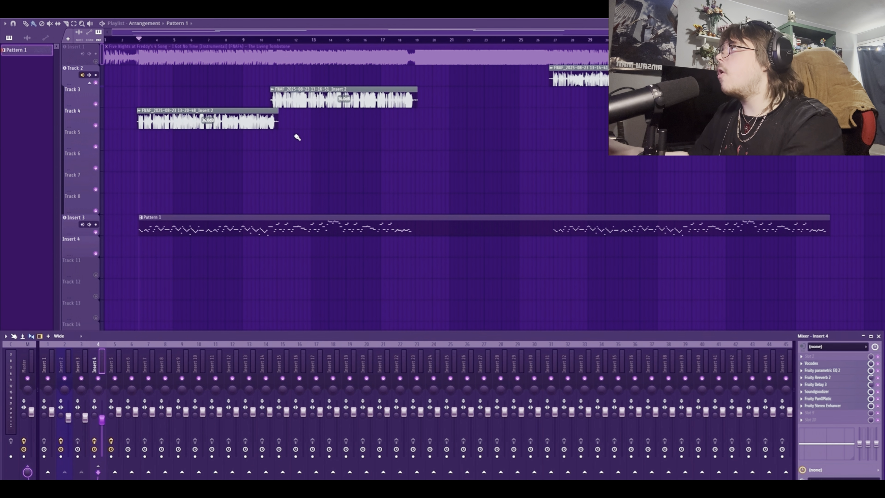
pyautogui.press('F9')
pyautogui.press('F6')
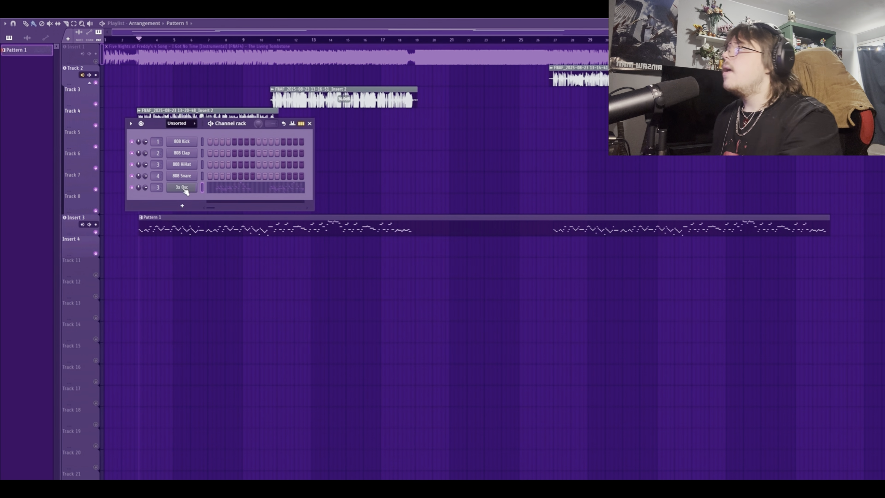
pyautogui.click(184, 188)
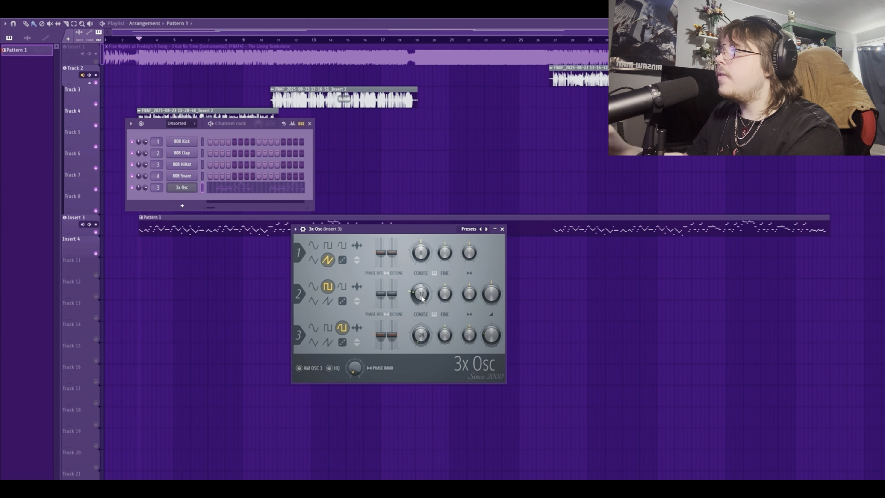
# Lower oscillator 2's coarse pitch in 3x Osc while the arrangement plays.
pyautogui.moveTo(522, 223); pyautogui.dragTo(518, 229)
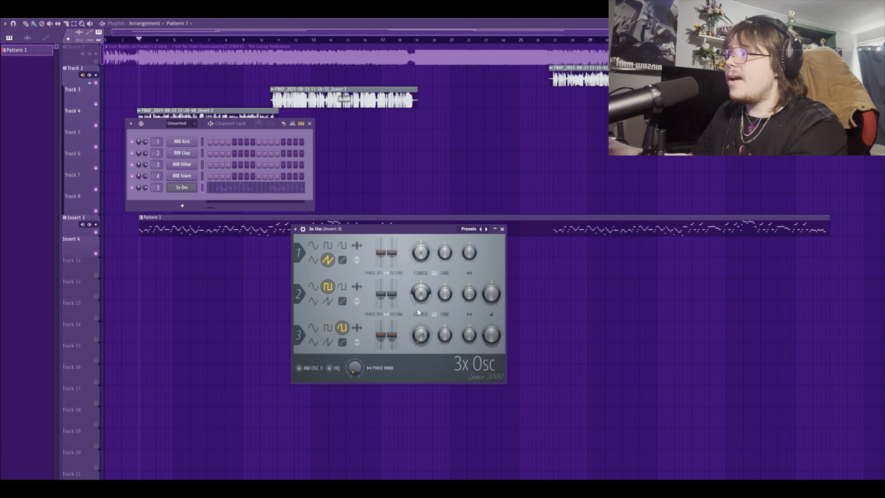
pyautogui.press('space')
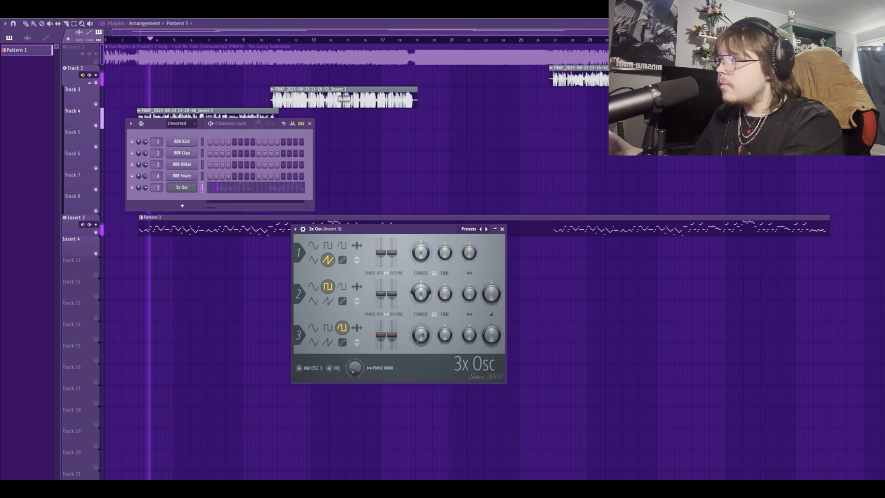
pyautogui.moveTo(424, 305); pyautogui.dragTo(422, 370)
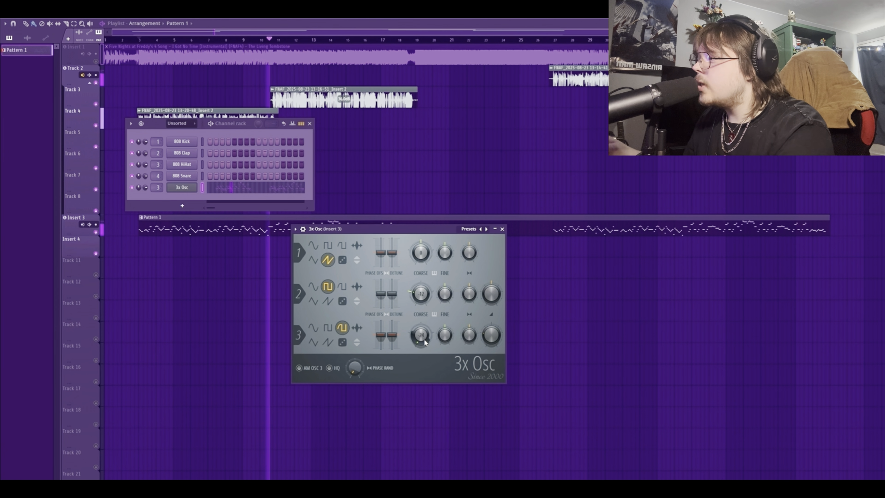
# Replace the 3x Osc channel with Harmless and audition it as the vocoder carrier.
pyautogui.press('space')
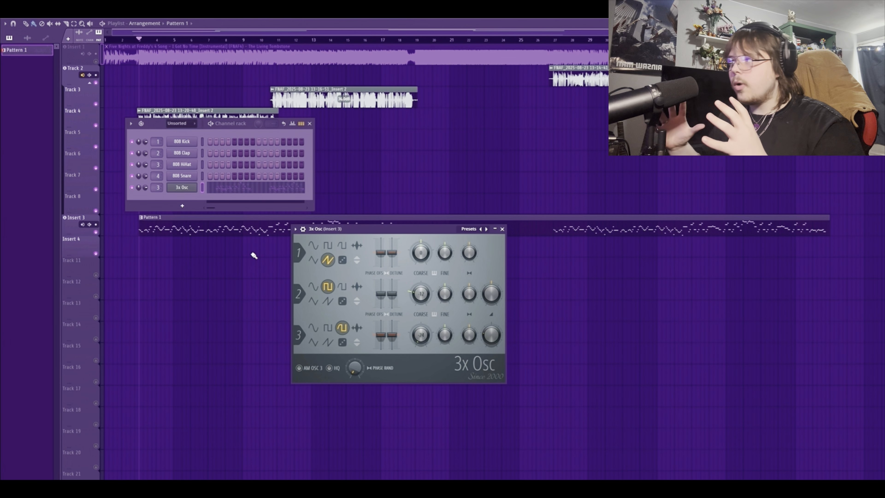
pyautogui.click(193, 188)
pyautogui.rightClick(193, 189)
pyautogui.moveTo(229, 269)
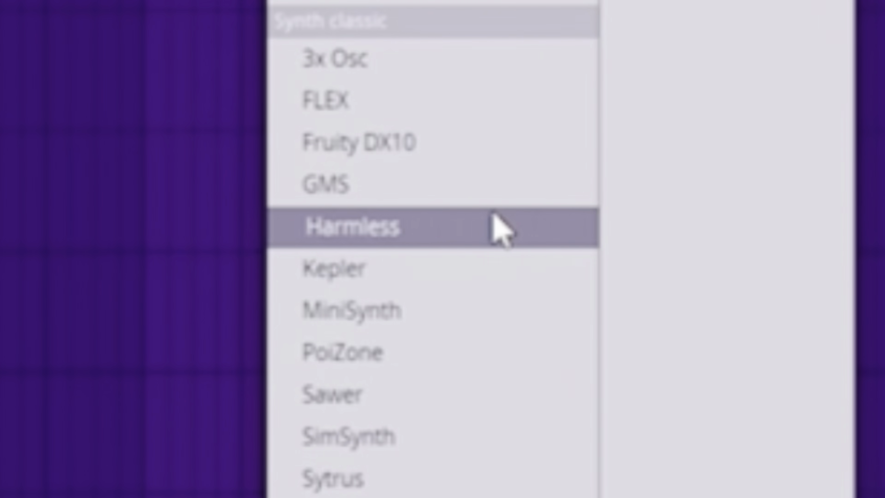
pyautogui.click(304, 357)
pyautogui.press('space')
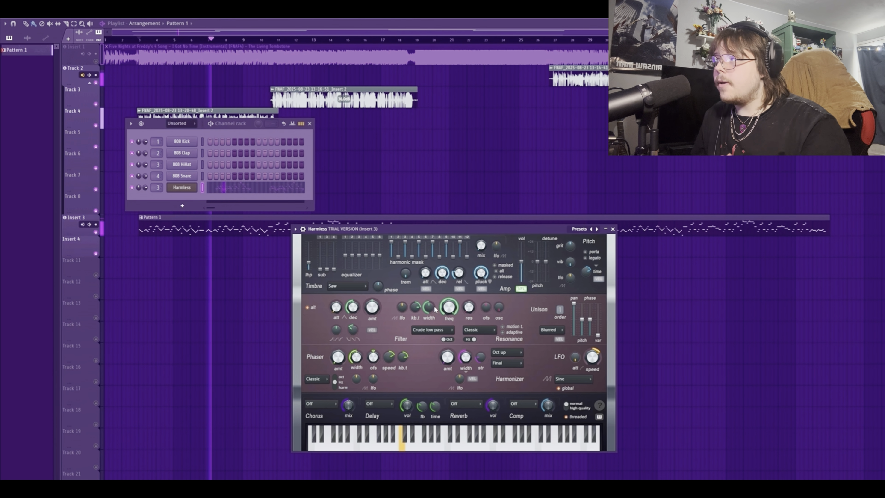
pyautogui.press('space')
# Replace the Harmless instrument in the channel rack with FLEX.
pyautogui.click(181, 187)
pyautogui.rightClick(192, 188)
pyautogui.click(188, 194)
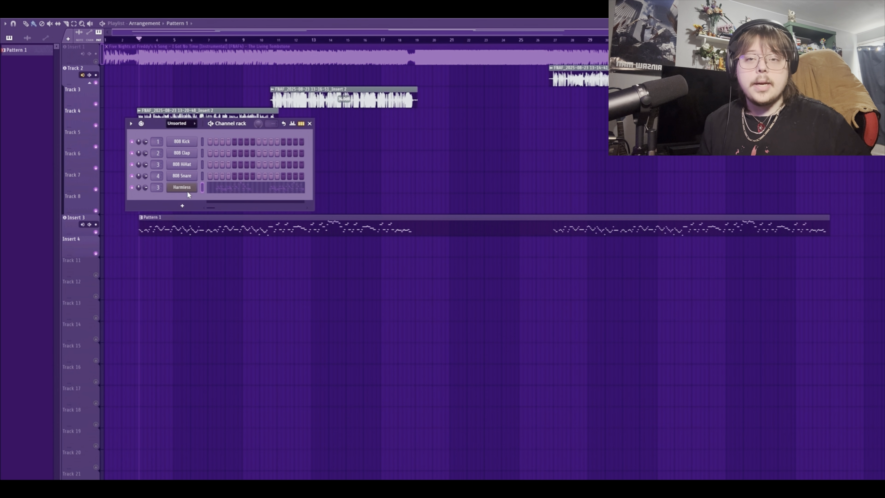
pyautogui.click(184, 189)
pyautogui.rightClick(198, 185)
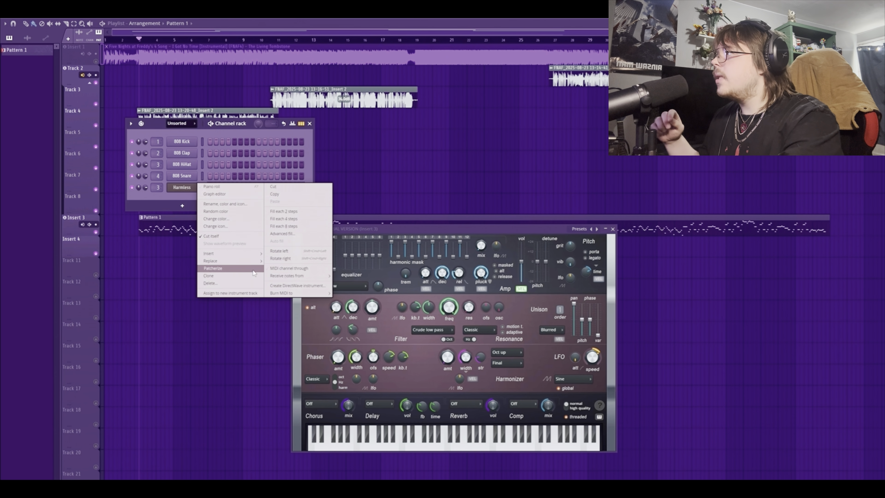
pyautogui.moveTo(230, 261)
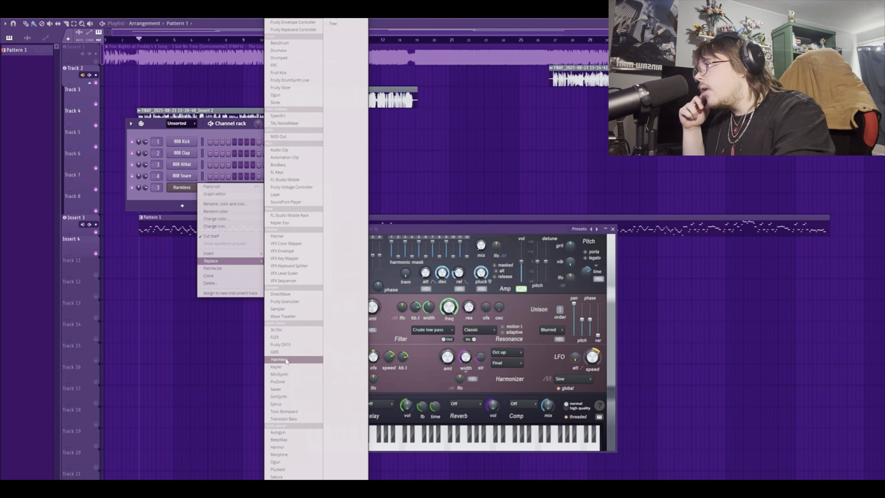
pyautogui.click(275, 337)
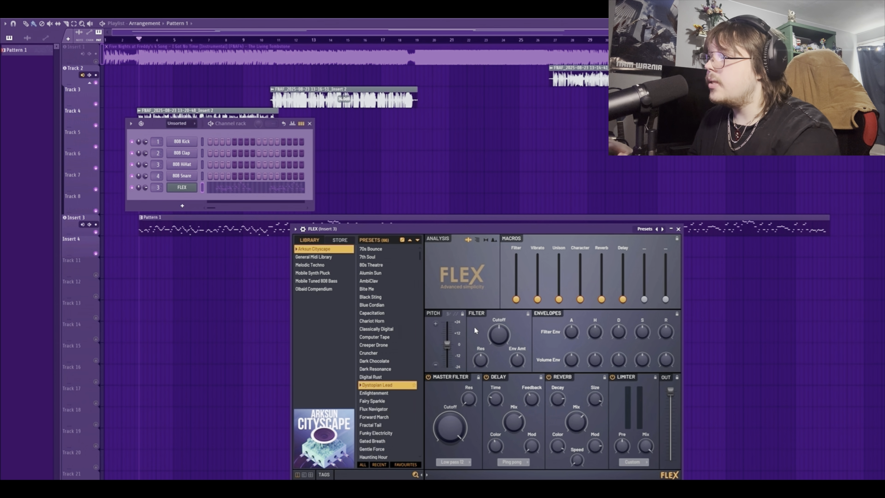
# Load the Forward March preset in FLEX and raise its pitch during playback.
pyautogui.click(374, 416)
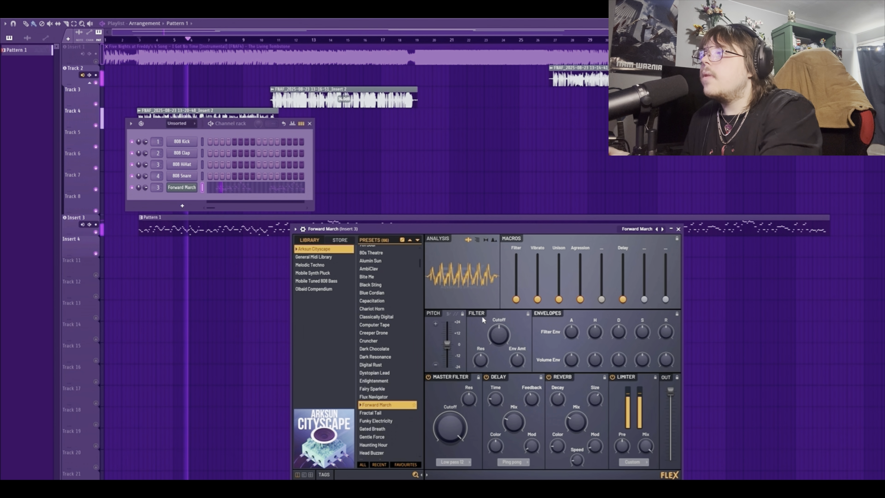
pyautogui.moveTo(538, 300)
pyautogui.mouseDown()
pyautogui.moveTo(538, 255)
pyautogui.moveTo(538, 298)
pyautogui.mouseUp()
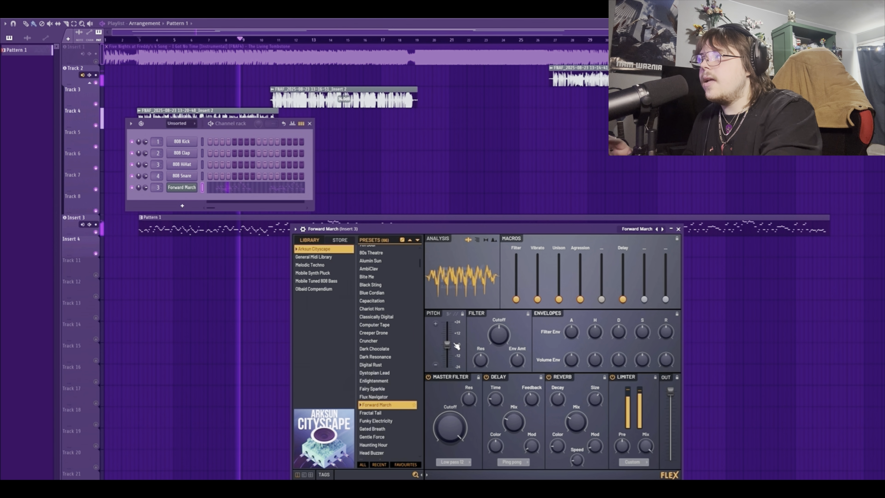
pyautogui.moveTo(447, 343); pyautogui.dragTo(447, 331)
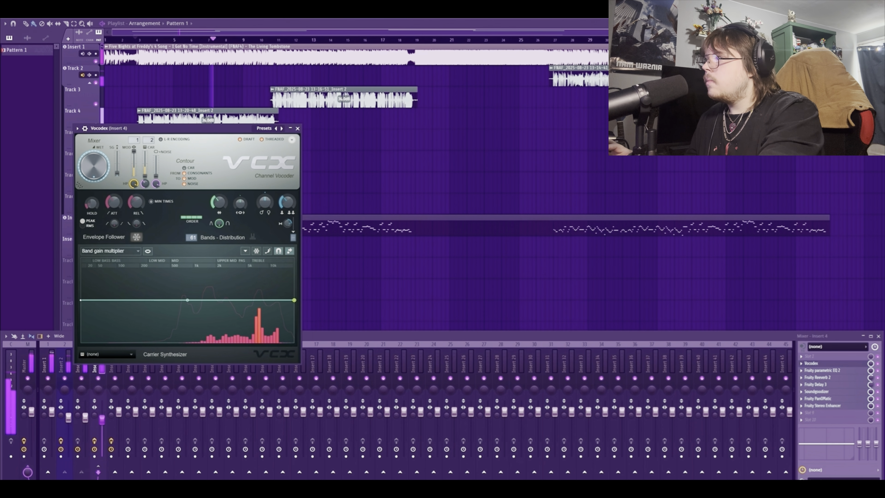
# Adjust Vocodex's band count to 79 during playback, close Vocodex and stop the playback.
pyautogui.scroll(-1, 193, 239)
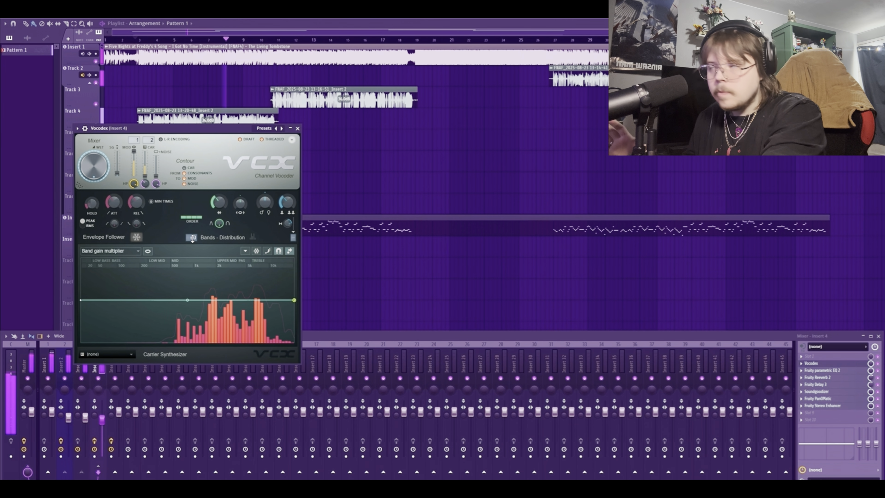
pyautogui.moveTo(190, 244); pyautogui.dragTo(189, 223)
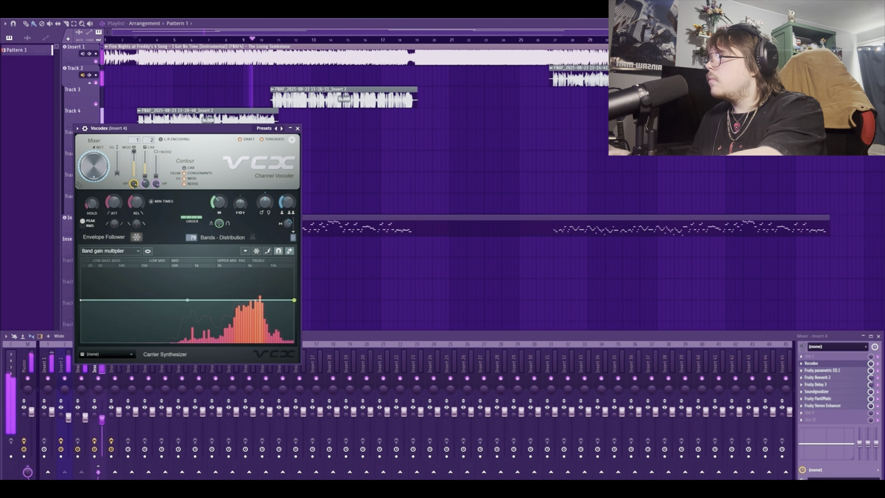
pyautogui.click(297, 129)
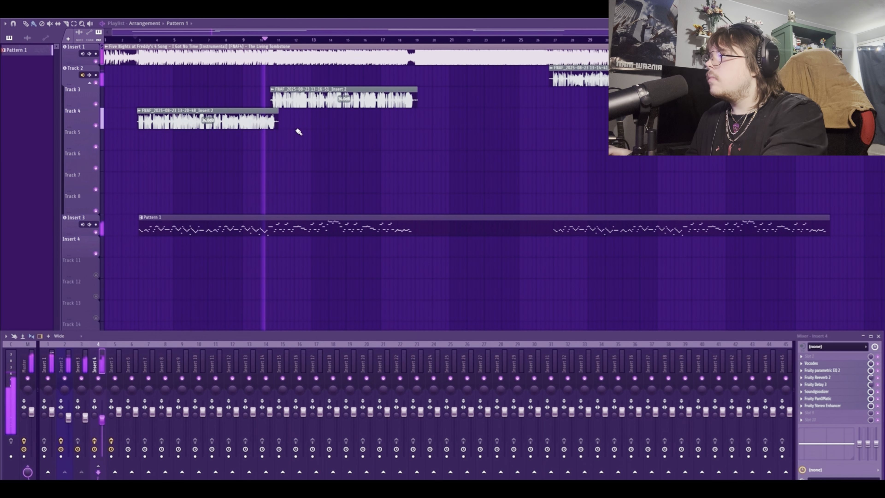
pyautogui.press('space')
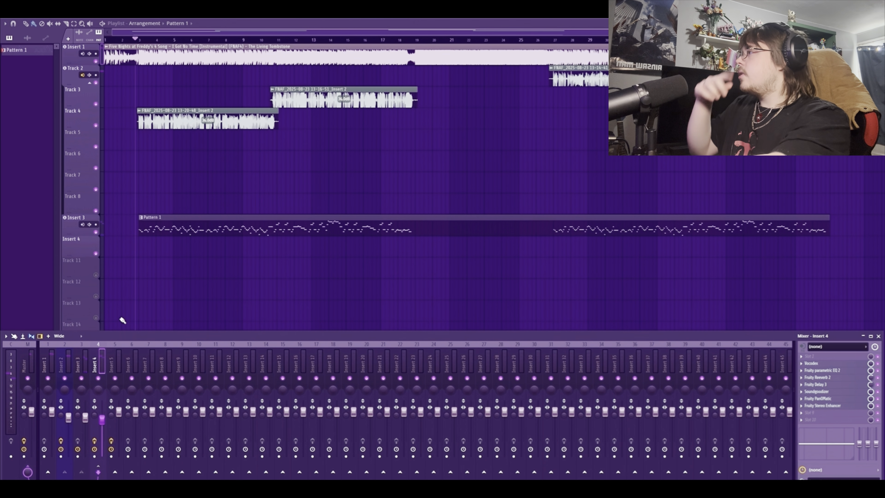
# Replace the FLEX instrument in the channel rack with 3x Osc.
pyautogui.press('F7')
pyautogui.press('F7')
pyautogui.press('F6')
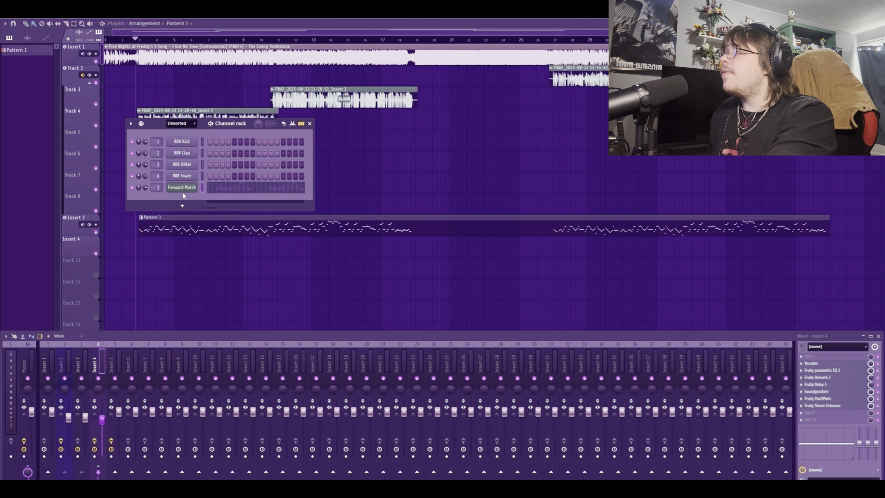
pyautogui.rightClick(195, 187)
pyautogui.moveTo(230, 262)
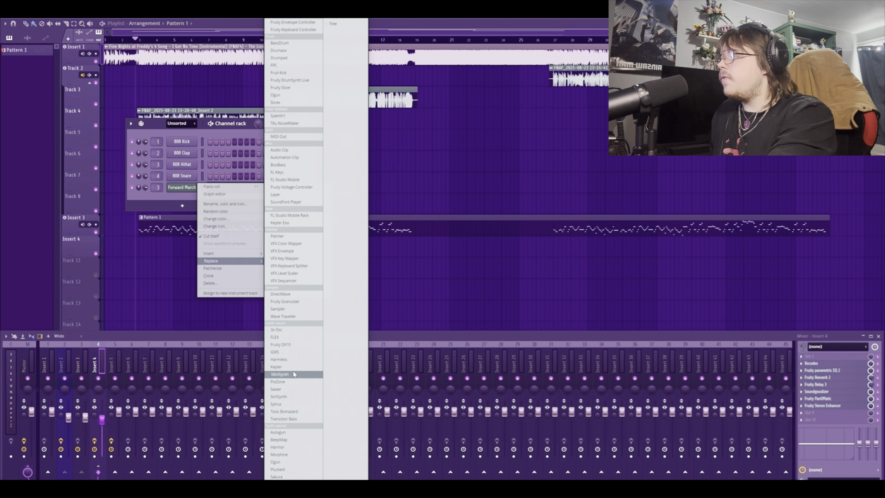
pyautogui.click(275, 336)
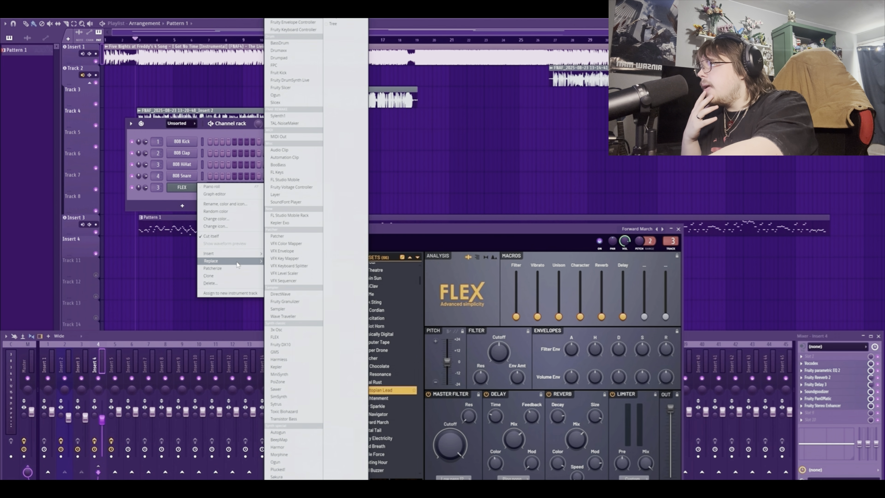
pyautogui.click(277, 329)
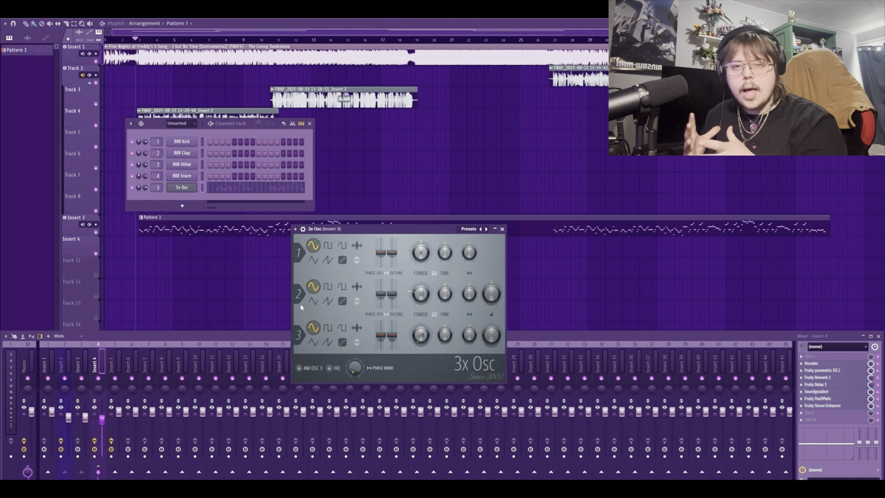
# Set oscillators 1 and 2 of 3x Osc to square waves and close the open windows.
pyautogui.click(327, 245)
pyautogui.click(327, 286)
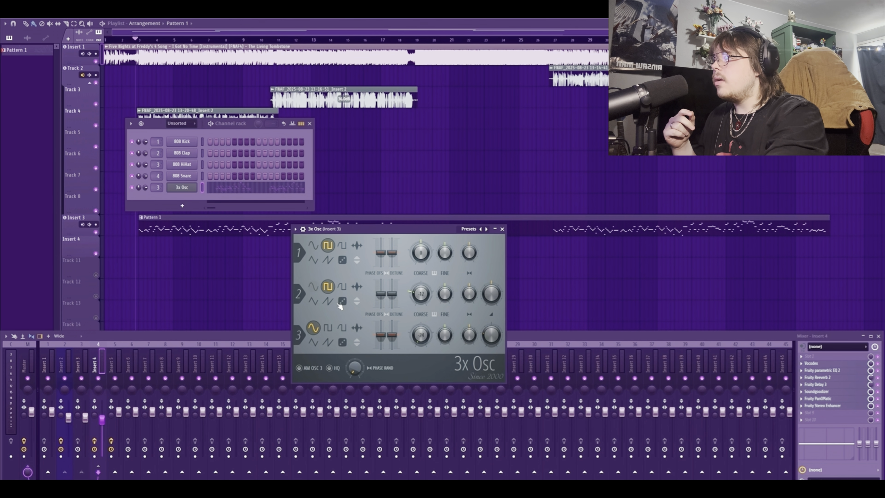
pyautogui.press('F12')
# Review the Soundgoodizer and Fruity PanOMatic effects on mixer Insert 4 and close all windows.
pyautogui.press('F9')
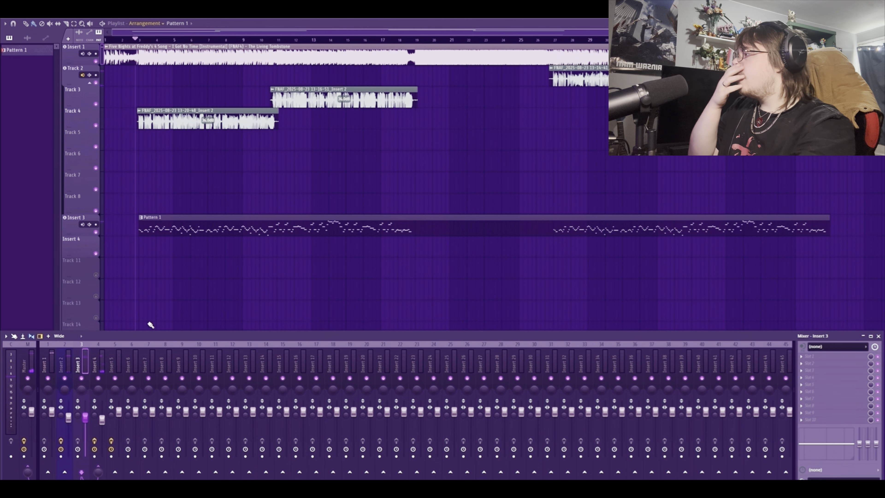
pyautogui.click(112, 365)
pyautogui.click(105, 375)
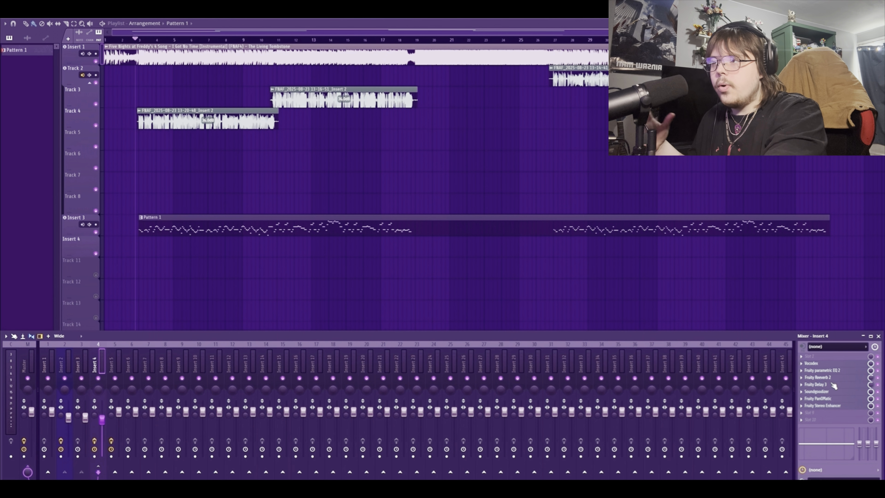
pyautogui.click(832, 394)
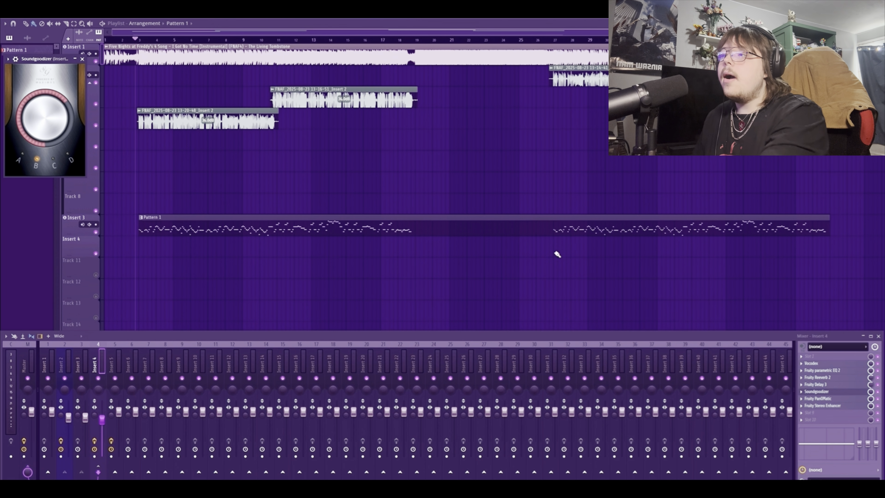
pyautogui.click(845, 400)
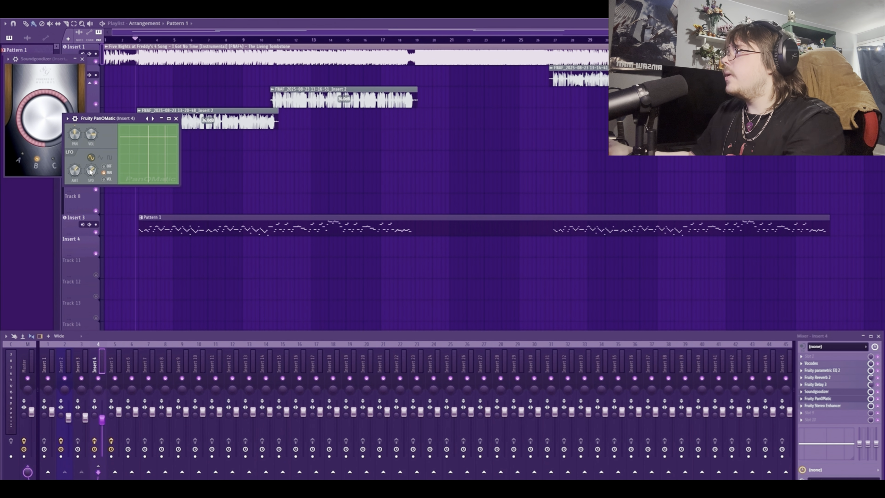
pyautogui.press('F12')
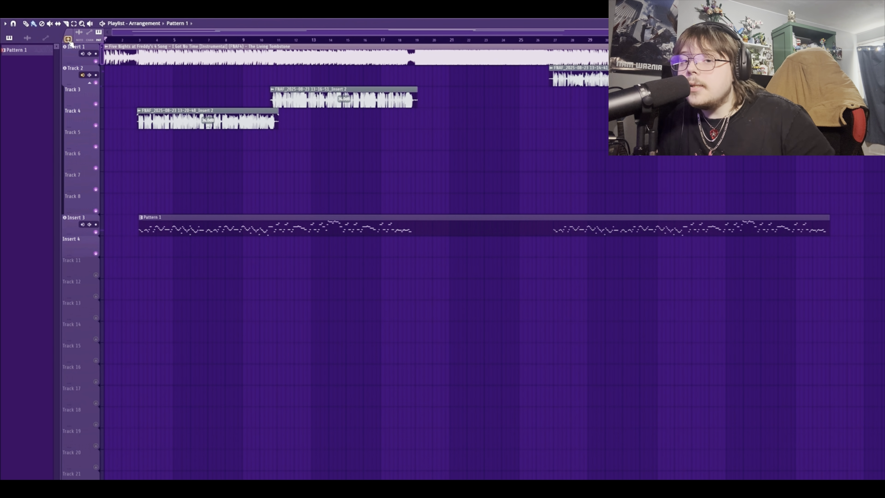